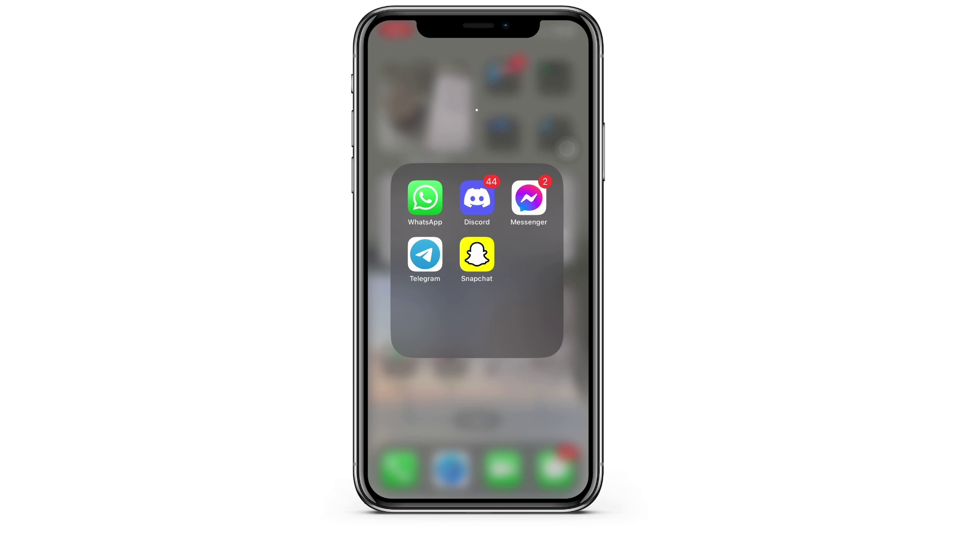
Launch Discord from the folder and swipe right to show Creative Paradise's channels
left_click(477, 197)
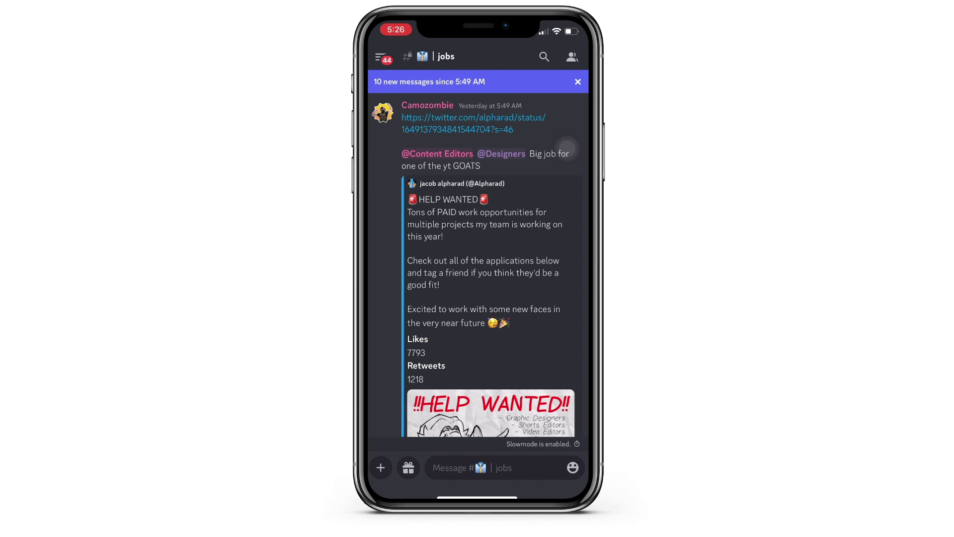
left_click_drag(388, 269, 552, 268)
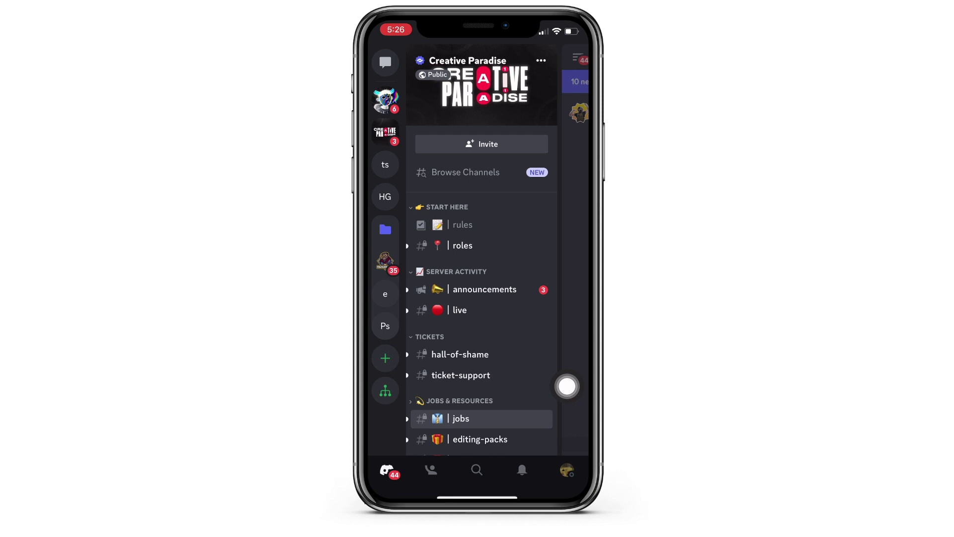
Go from your profile avatar into the Account settings page
left_click(567, 470)
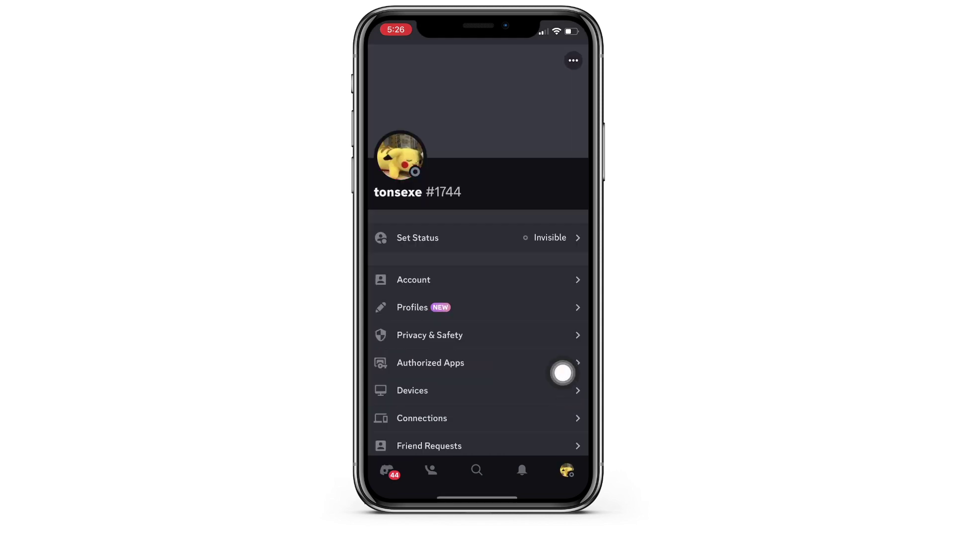
left_click(567, 281)
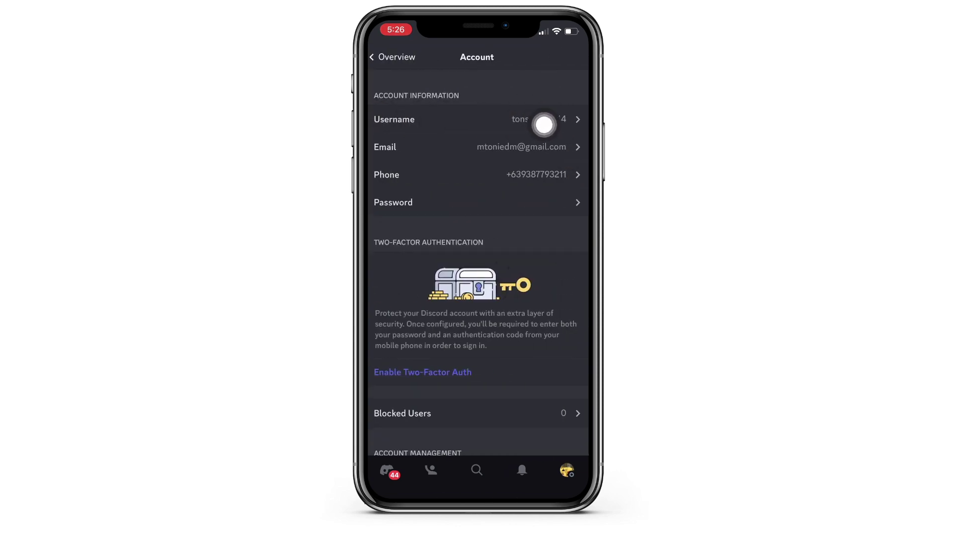
Open the Username row's editor and erase the old username
left_click(539, 119)
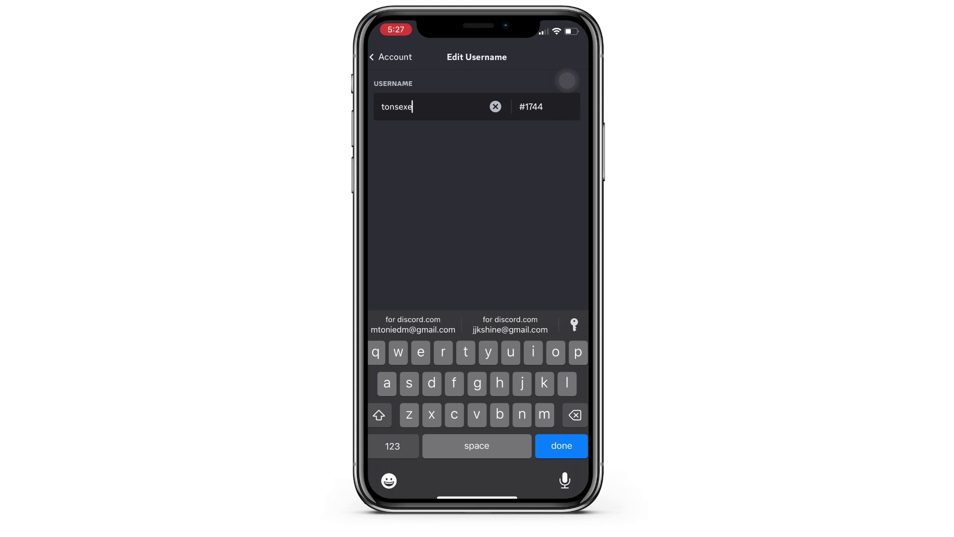
key("BackSpace")
key("BackSpace")
key("BackSpace")
key("BackSpace")
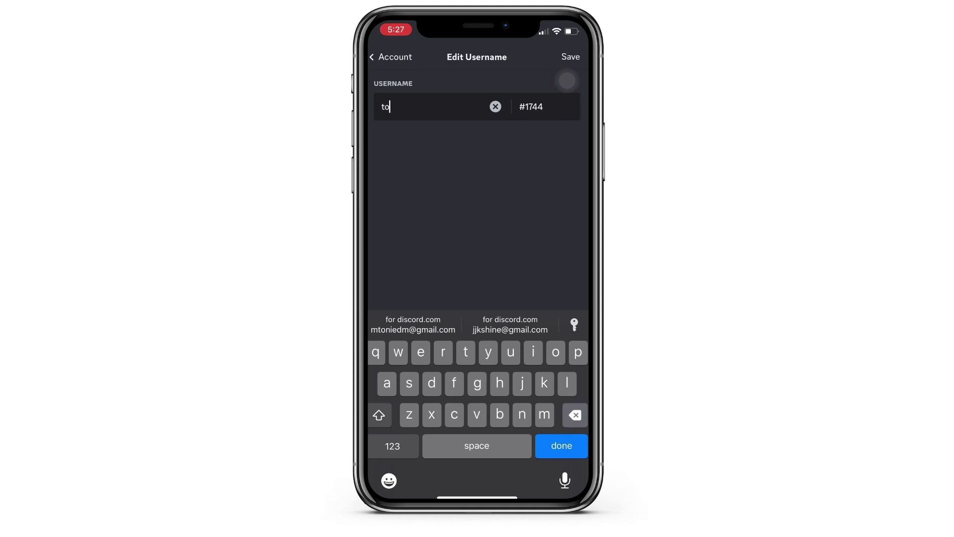
key("BackSpace")
key("BackSpace")
type("martons")
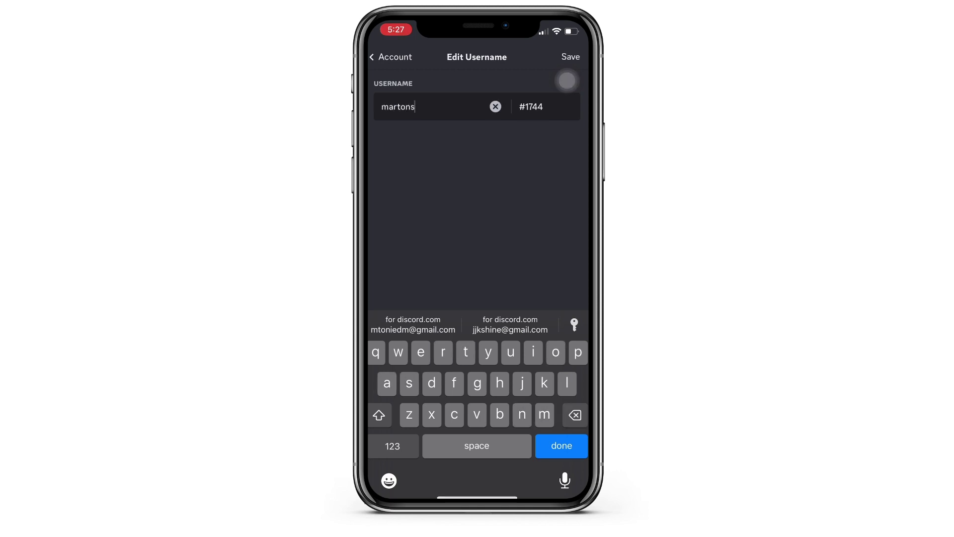
Save the new username from the Edit Username screen's top-right corner
left_click(570, 57)
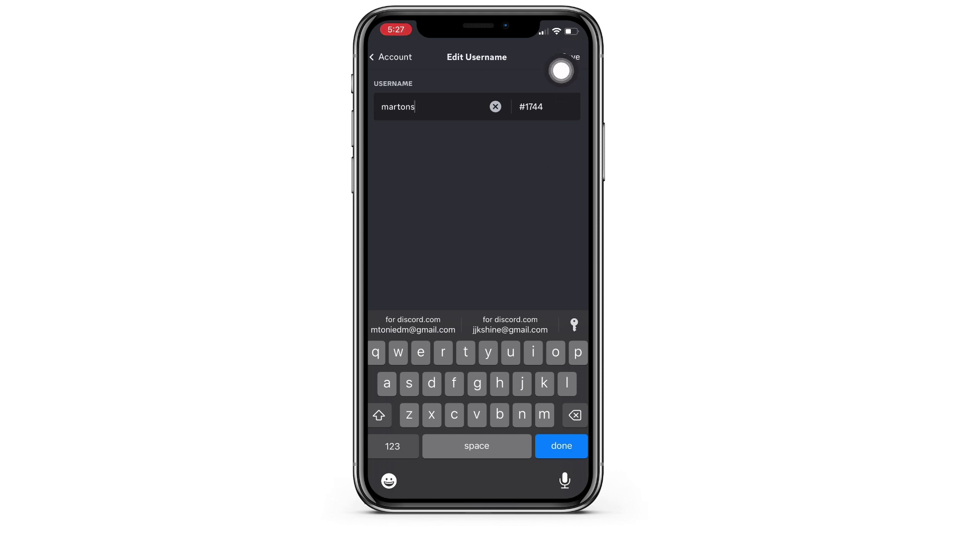